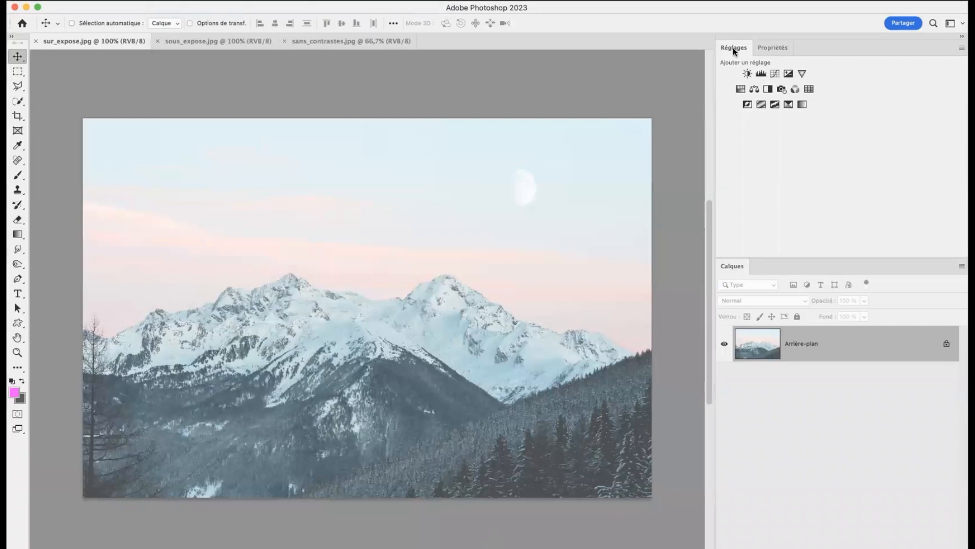
- Add a Levels adjustment layer to the mountain photo, using larger layer thumbnails, and raise its shadow input level to 77
{"action": "left_click", "coordinate": [760, 76]}
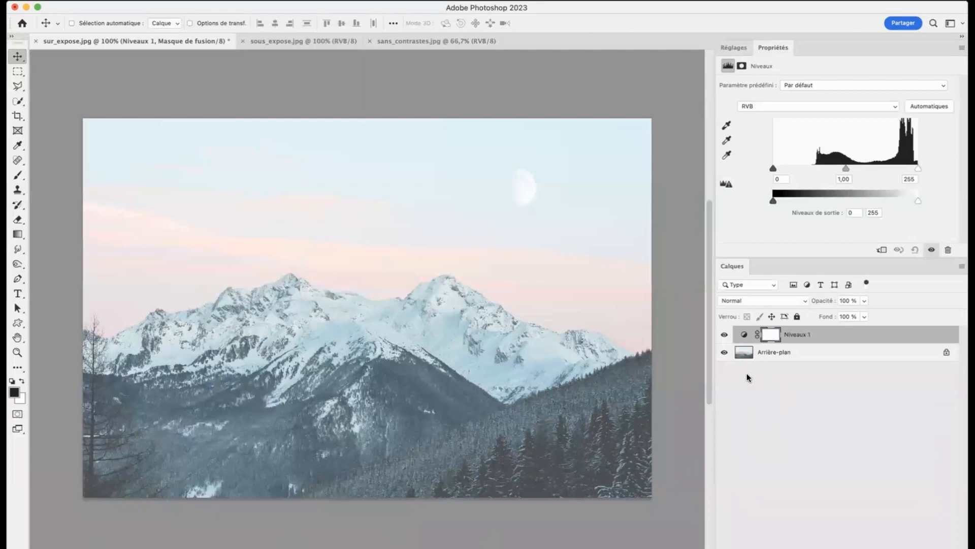
{"action": "right_click", "coordinate": [747, 377]}
{"action": "left_click", "coordinate": [768, 415]}
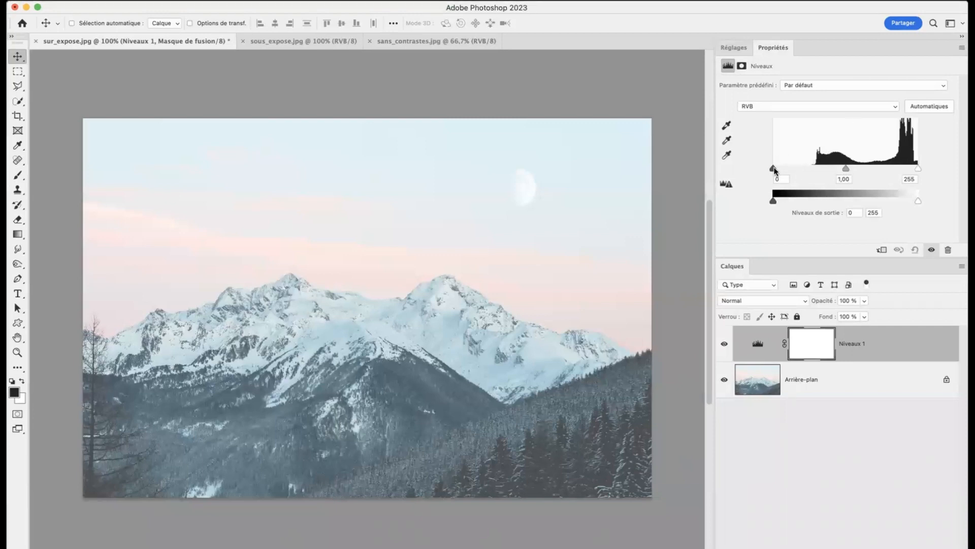
{"action": "left_click_drag", "start_coordinate": [774, 169], "coordinate": [817, 169]}
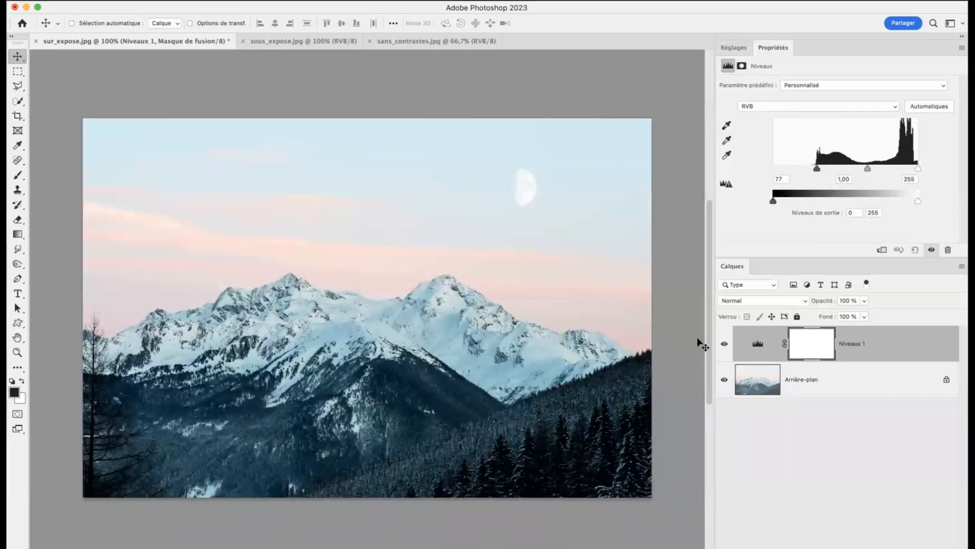
- Add a Levels adjustment layer to sous_expose.jpg and lower its highlight input level to 140
{"action": "left_click", "coordinate": [277, 46]}
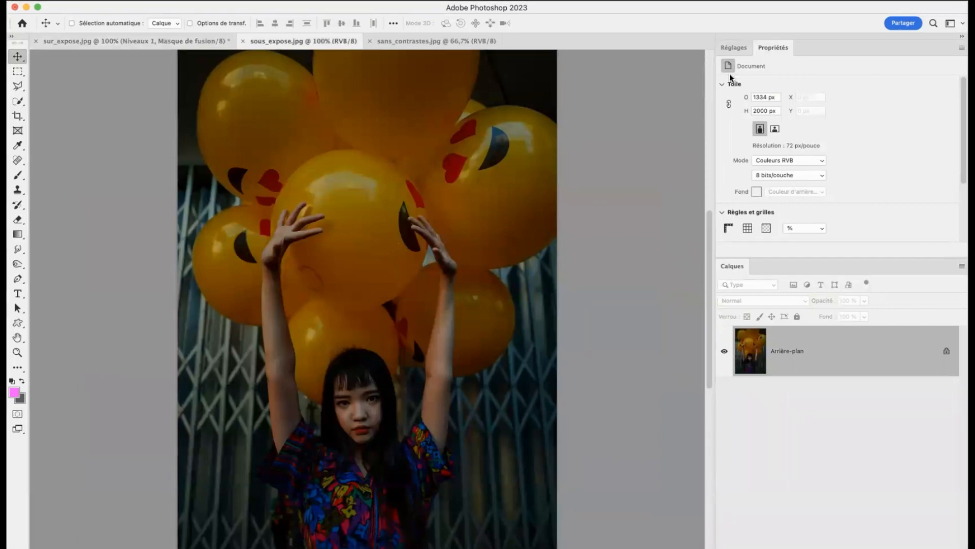
{"action": "left_click", "coordinate": [730, 47]}
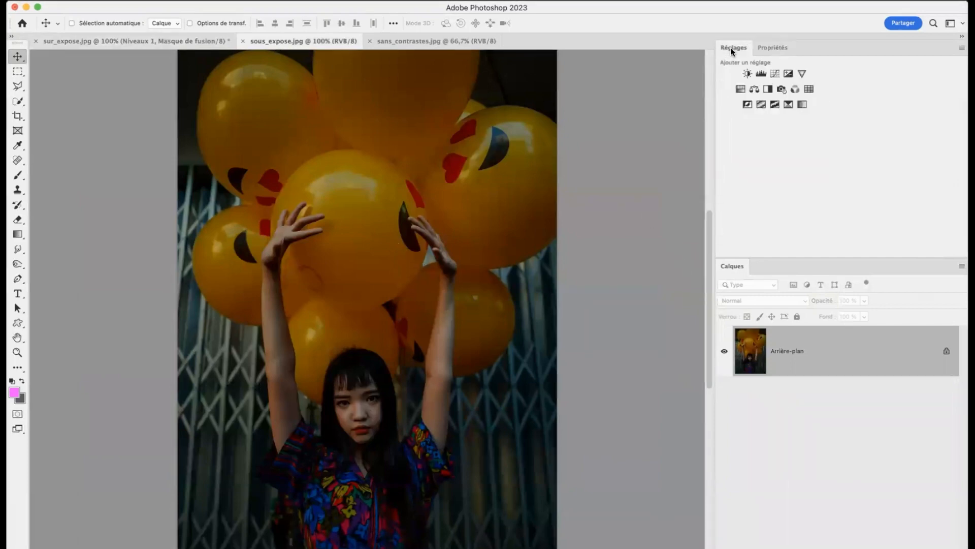
{"action": "left_click", "coordinate": [761, 74]}
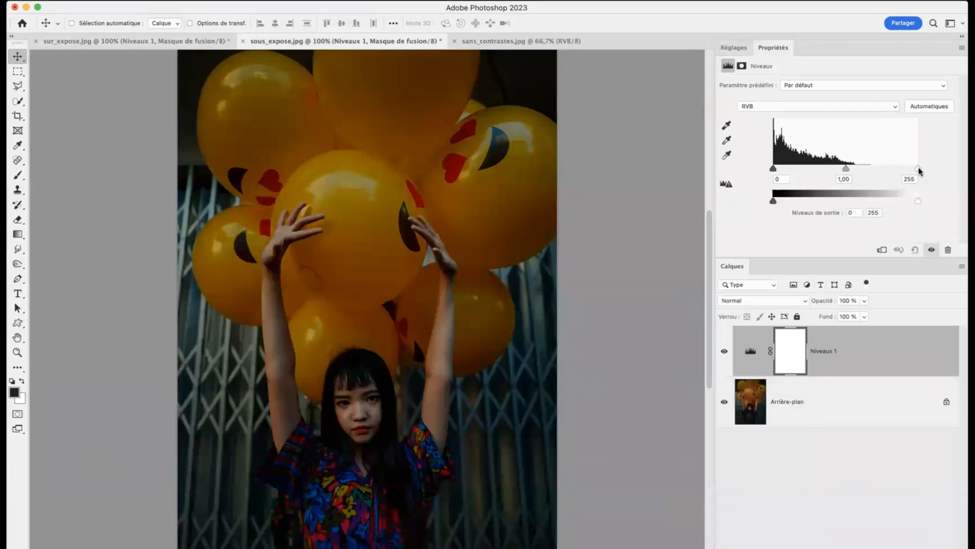
{"action": "left_click_drag", "start_coordinate": [918, 168], "coordinate": [853, 169]}
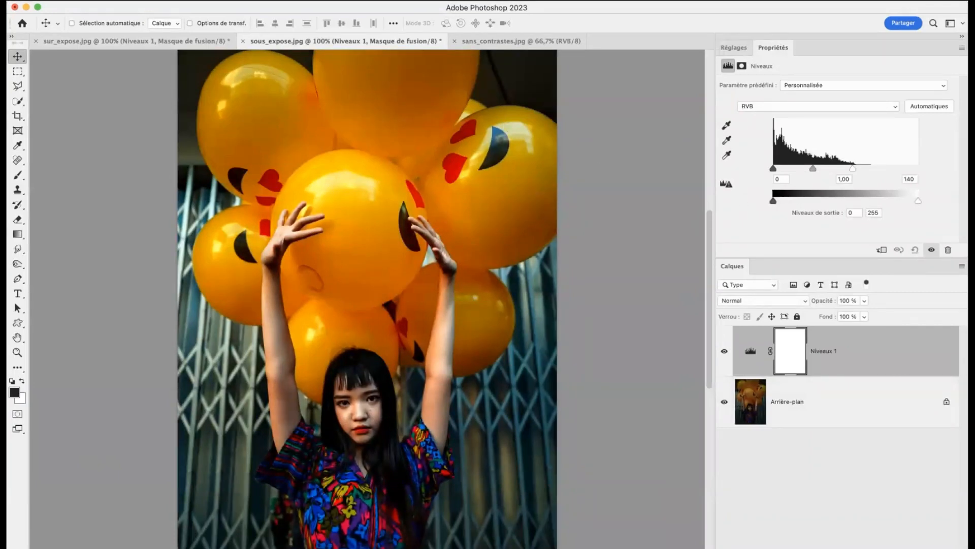
- Add a Levels adjustment layer to sans_contrastes.jpg with shadow input level 56 and highlight input level 198
{"action": "left_click", "coordinate": [500, 42]}
{"action": "left_click", "coordinate": [734, 48]}
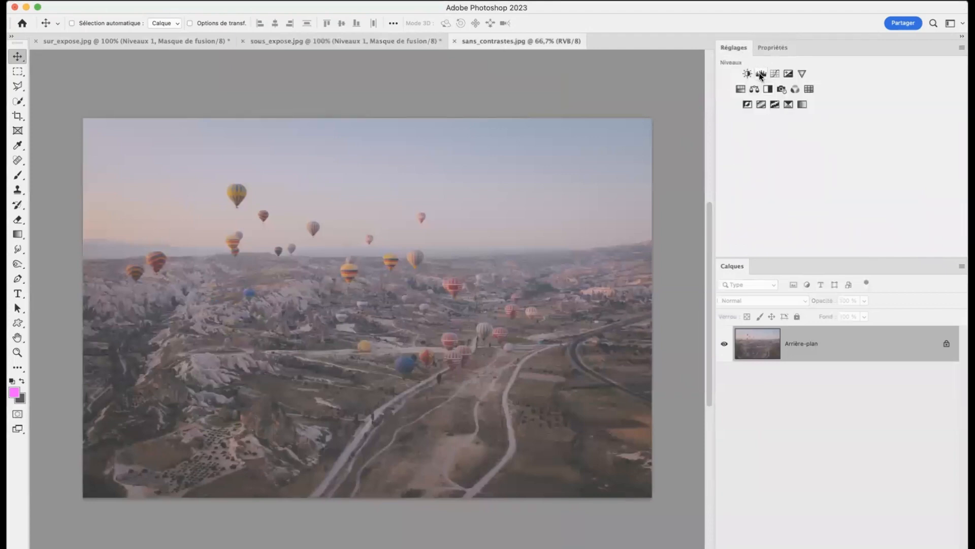
{"action": "left_click", "coordinate": [760, 74]}
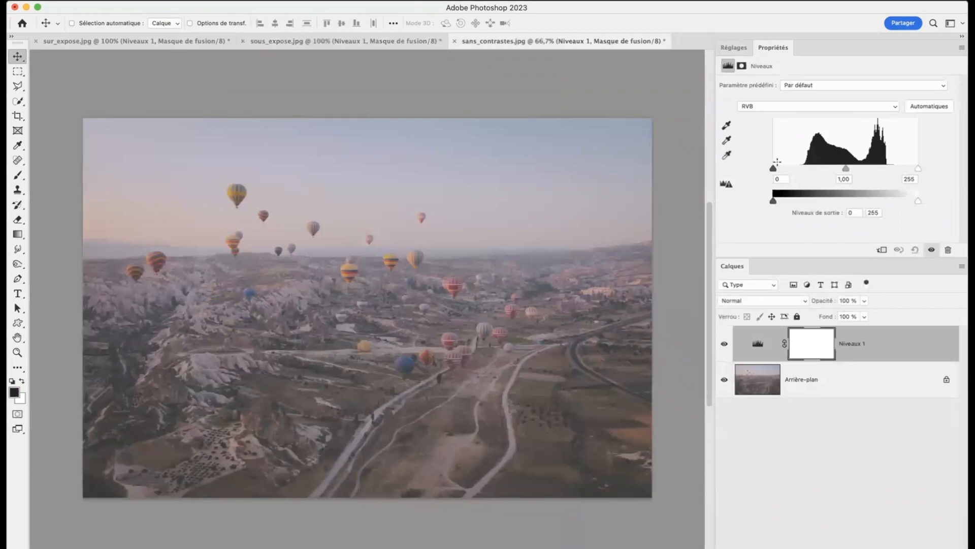
{"action": "left_click_drag", "start_coordinate": [775, 166], "coordinate": [805, 169]}
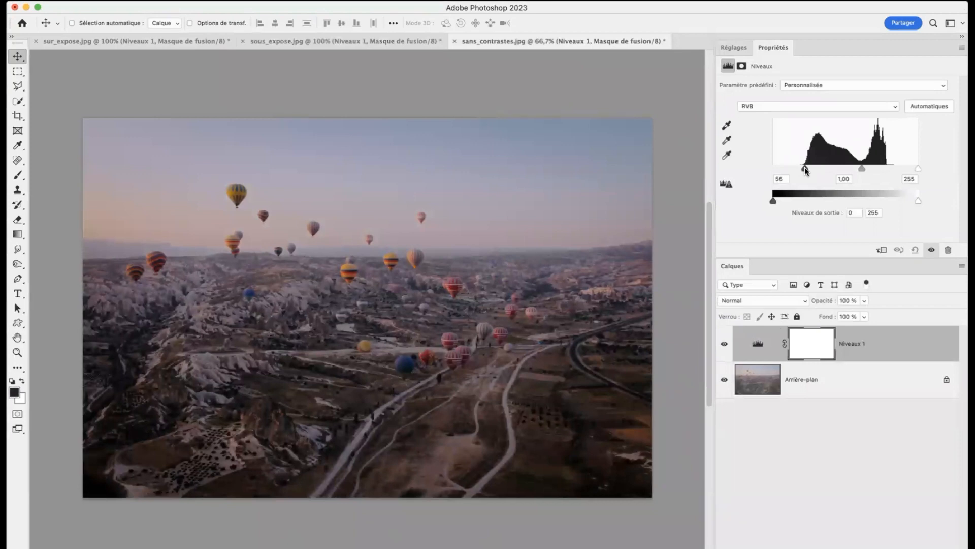
{"action": "left_click_drag", "start_coordinate": [918, 168], "coordinate": [885, 171]}
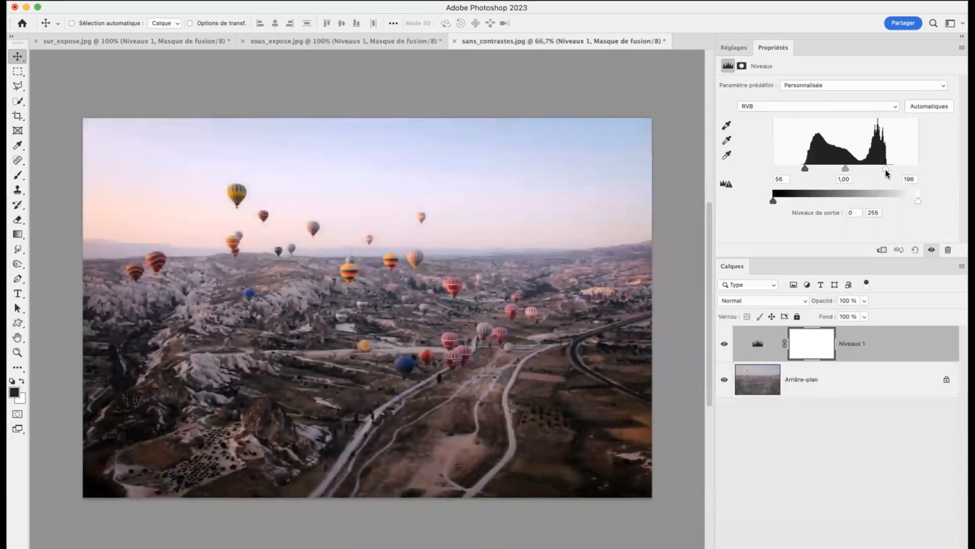
- Toggle the Levels layer's visibility to compare the hot-air balloon landscape before and after the correction
{"action": "left_click", "coordinate": [724, 348]}
{"action": "left_click", "coordinate": [725, 349]}
{"action": "left_click", "coordinate": [724, 349]}
{"action": "left_click", "coordinate": [725, 349]}
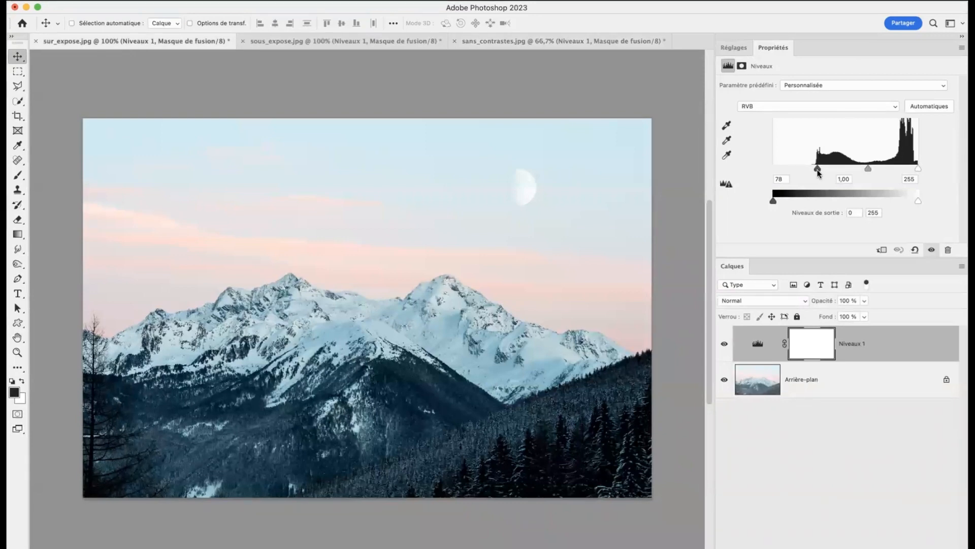
- Try different shadow input levels on the Levels layer of sur_expose.jpg and settle on 82
{"action": "mouse_move", "coordinate": [818, 169]}
{"action": "left_mouse_down"}
{"action": "mouse_move", "coordinate": [834, 169]}
{"action": "mouse_move", "coordinate": [820, 169]}
{"action": "left_mouse_up"}
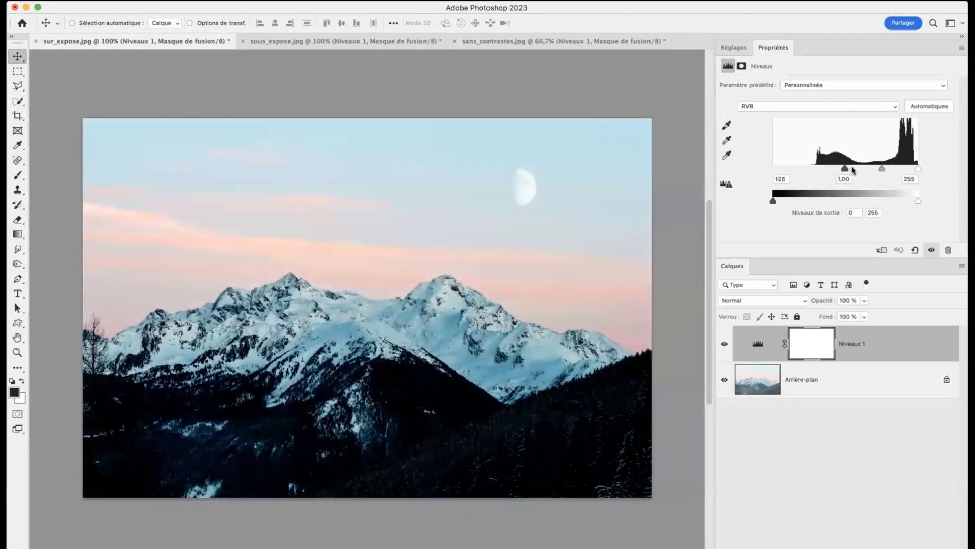
{"action": "left_click_drag", "start_coordinate": [847, 170], "coordinate": [816, 173]}
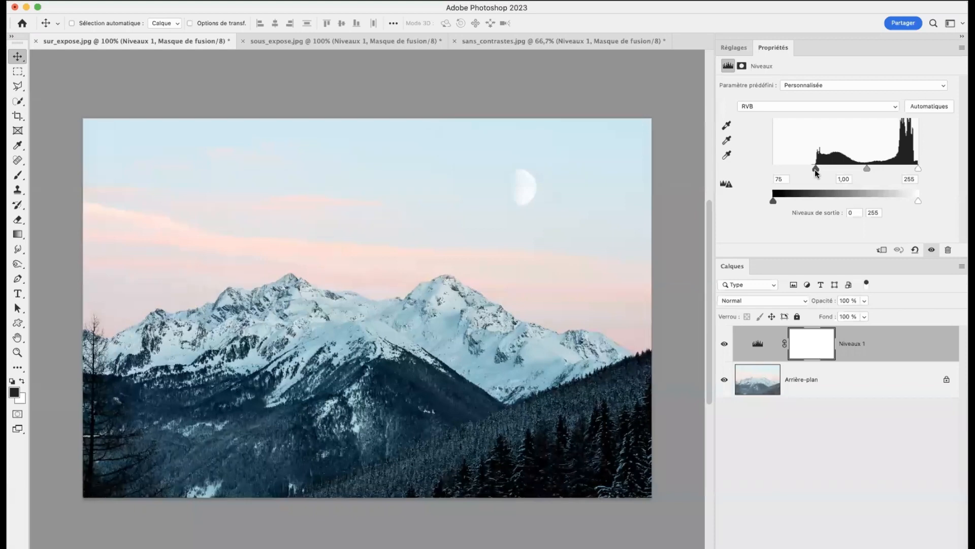
{"action": "mouse_move", "coordinate": [816, 170]}
{"action": "left_mouse_down"}
{"action": "mouse_move", "coordinate": [830, 171]}
{"action": "mouse_move", "coordinate": [819, 172]}
{"action": "left_mouse_up"}
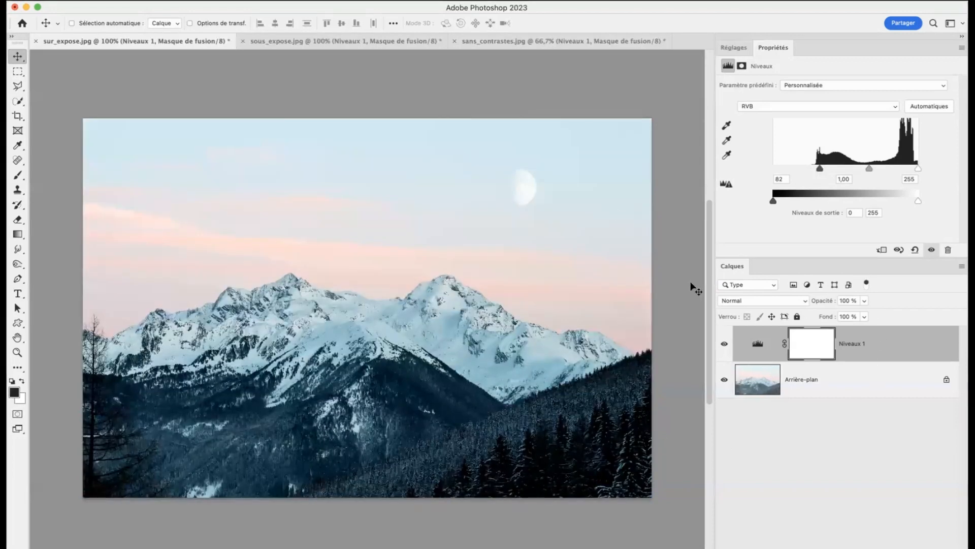
- Try lighter and darker midtones on the Levels layer of sous_expose.jpg and settle on a midtone value of 1.52
{"action": "left_click", "coordinate": [323, 41]}
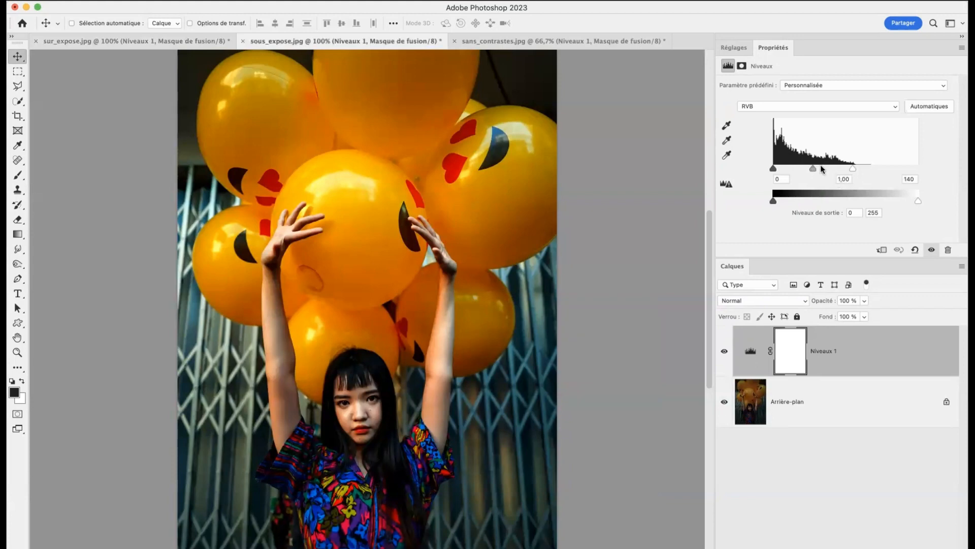
{"action": "left_click_drag", "start_coordinate": [813, 169], "coordinate": [797, 169]}
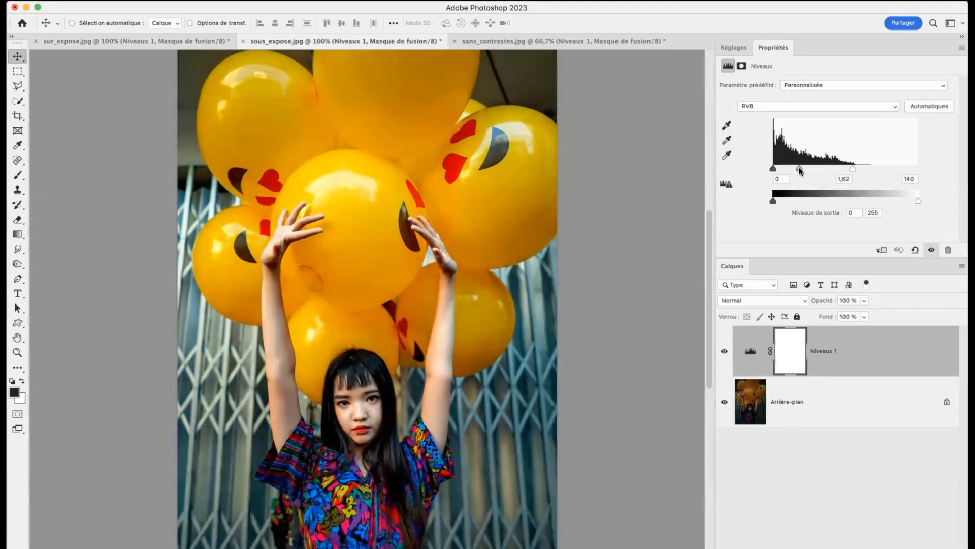
{"action": "left_click_drag", "start_coordinate": [799, 167], "coordinate": [832, 169]}
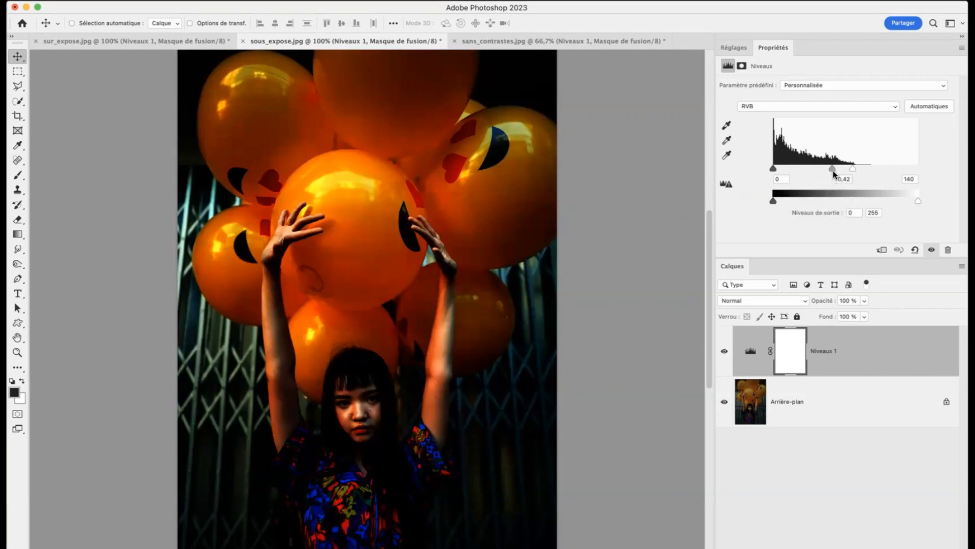
{"action": "left_click_drag", "start_coordinate": [833, 170], "coordinate": [801, 170]}
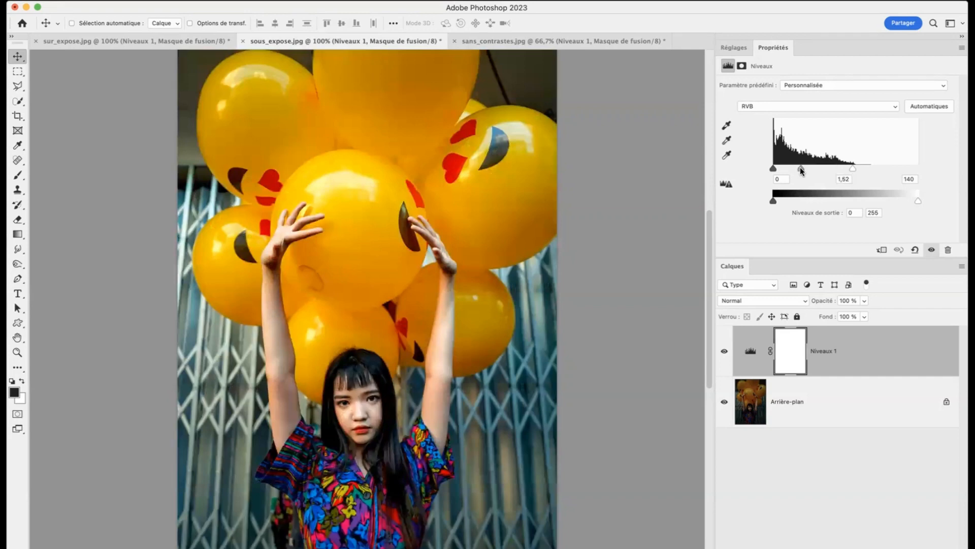
- Strengthen the contrast of sans_contrastes.jpg by setting its Levels layer to shadow input 62 and highlight input 195
{"action": "left_click", "coordinate": [496, 43]}
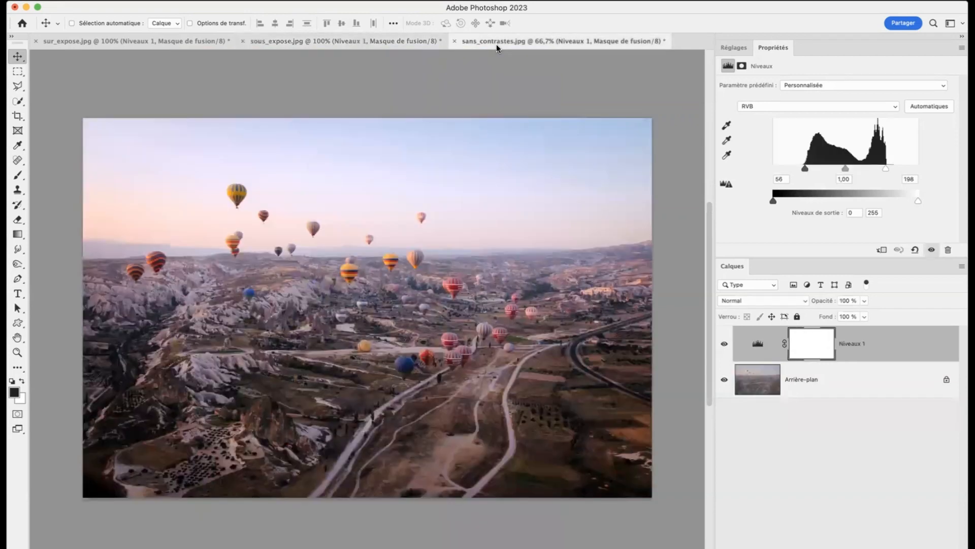
{"action": "left_click_drag", "start_coordinate": [886, 168], "coordinate": [883, 168]}
{"action": "left_click_drag", "start_coordinate": [806, 168], "coordinate": [809, 166]}
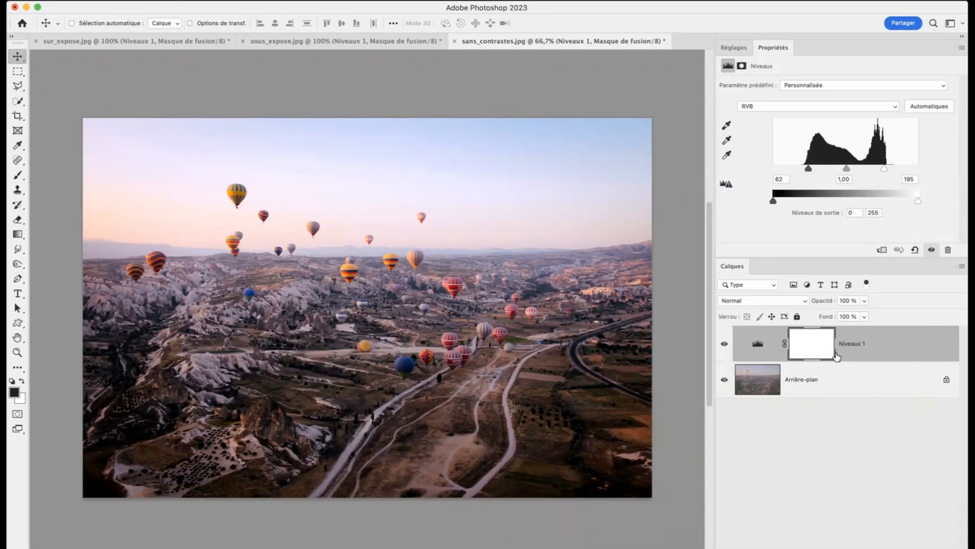
- Reduce the opacity of the Levels layer in sans_contrastes.jpg to 80%
{"action": "left_click", "coordinate": [863, 300]}
{"action": "left_click_drag", "start_coordinate": [860, 317], "coordinate": [856, 316]}
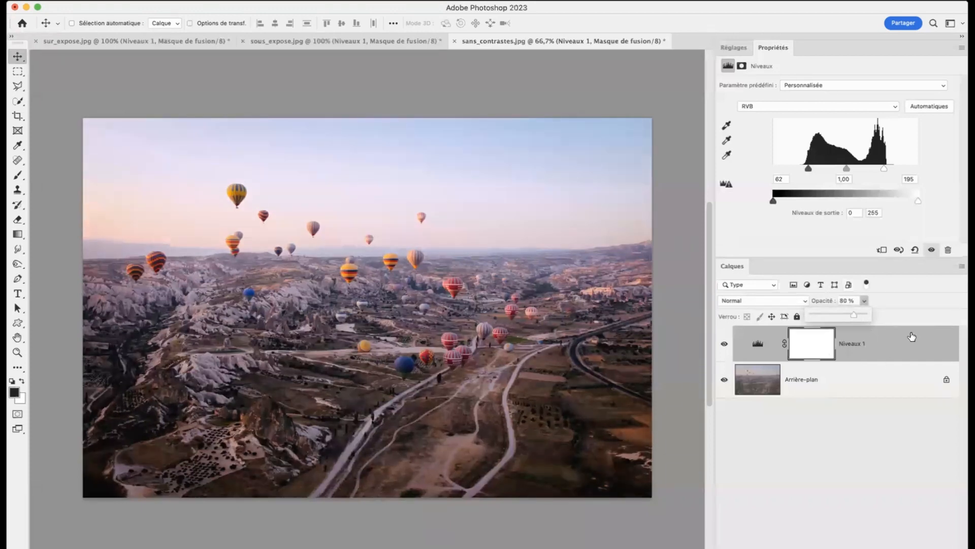
{"action": "left_click", "coordinate": [891, 365]}
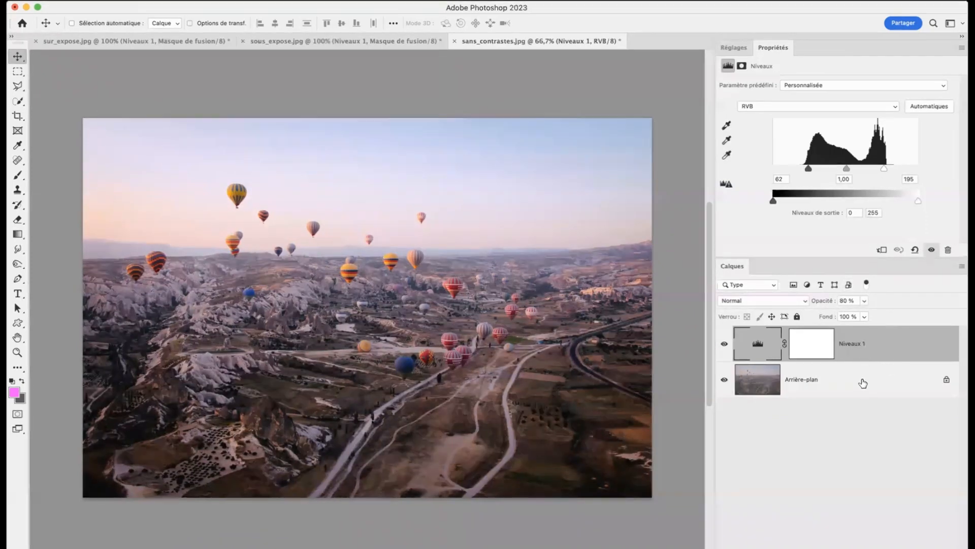
- Reselect the Levels layer and toggle its visibility repeatedly to compare the balloon landscape with and without the softened correction
{"action": "left_click", "coordinate": [864, 355]}
{"action": "left_click", "coordinate": [865, 382]}
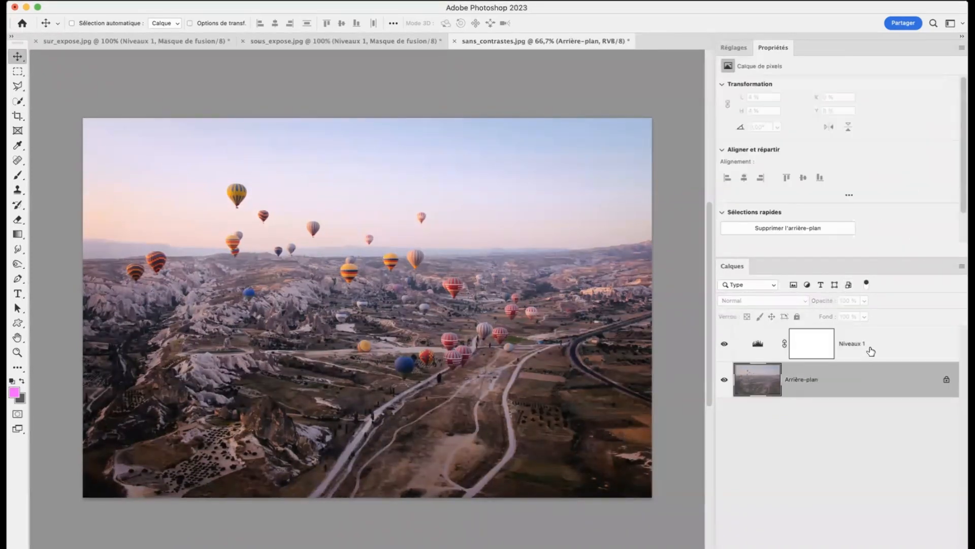
{"action": "left_click", "coordinate": [870, 351]}
{"action": "left_click", "coordinate": [723, 347]}
{"action": "left_click", "coordinate": [724, 348]}
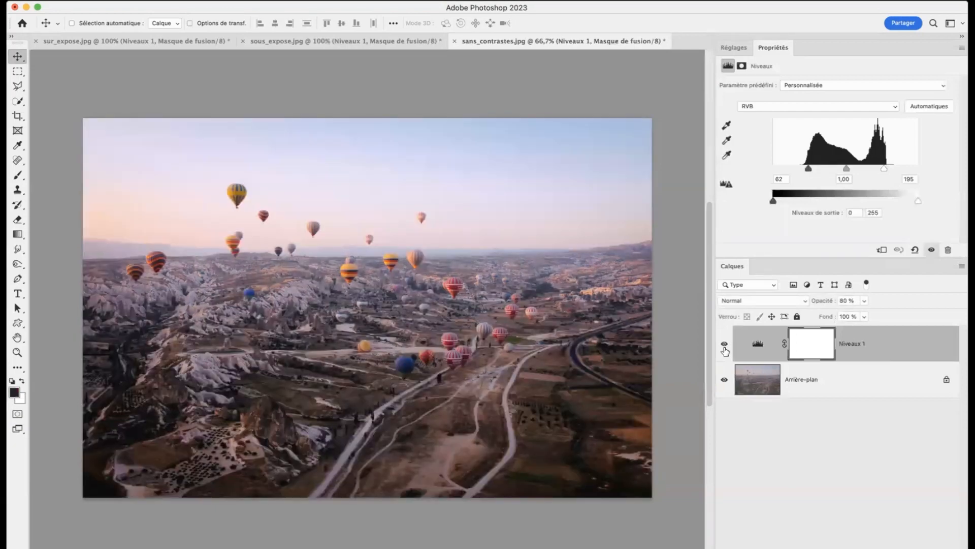
{"action": "left_click", "coordinate": [725, 349]}
{"action": "left_click", "coordinate": [725, 349]}
{"action": "left_click", "coordinate": [724, 350]}
{"action": "left_click", "coordinate": [724, 350]}
{"action": "left_click", "coordinate": [724, 349]}
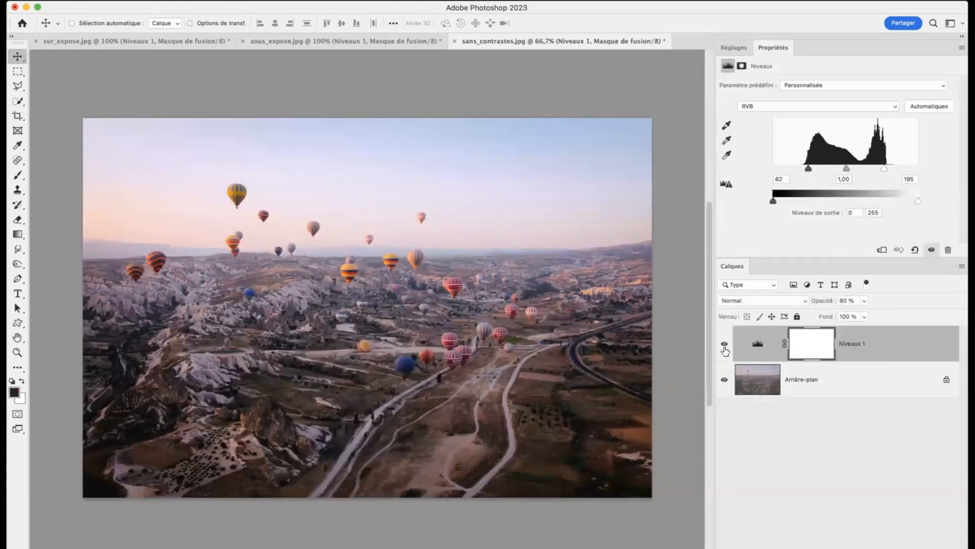